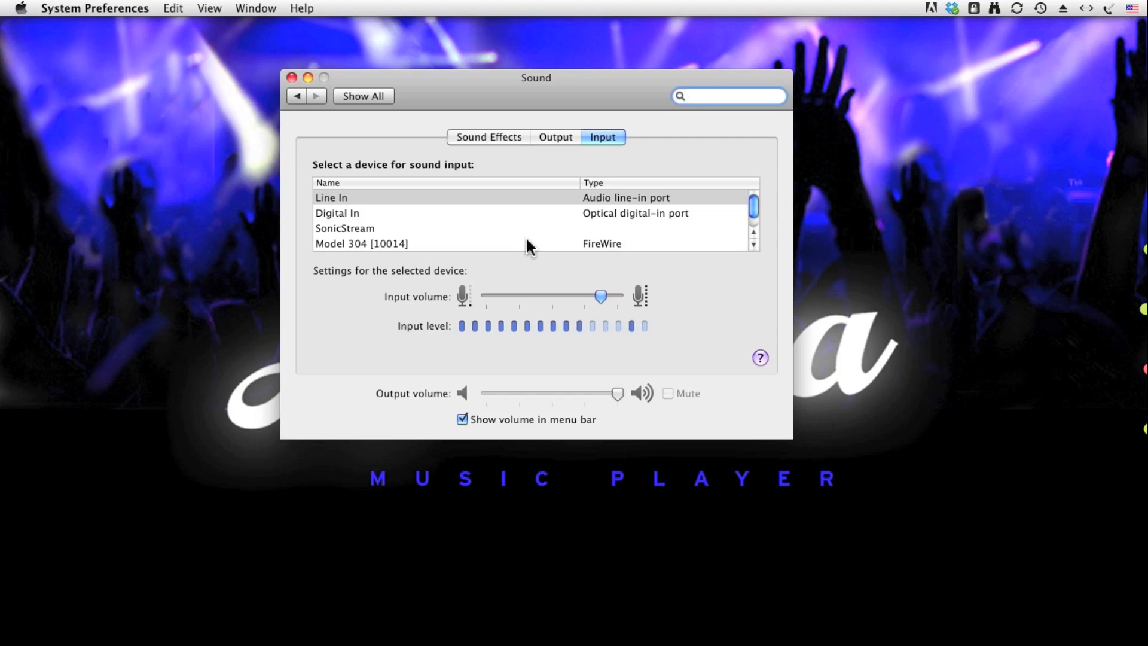
Raise the Line In input volume slightly while controlling music playback in iTunes, and close the Sound preferences.
key("super+Tab")
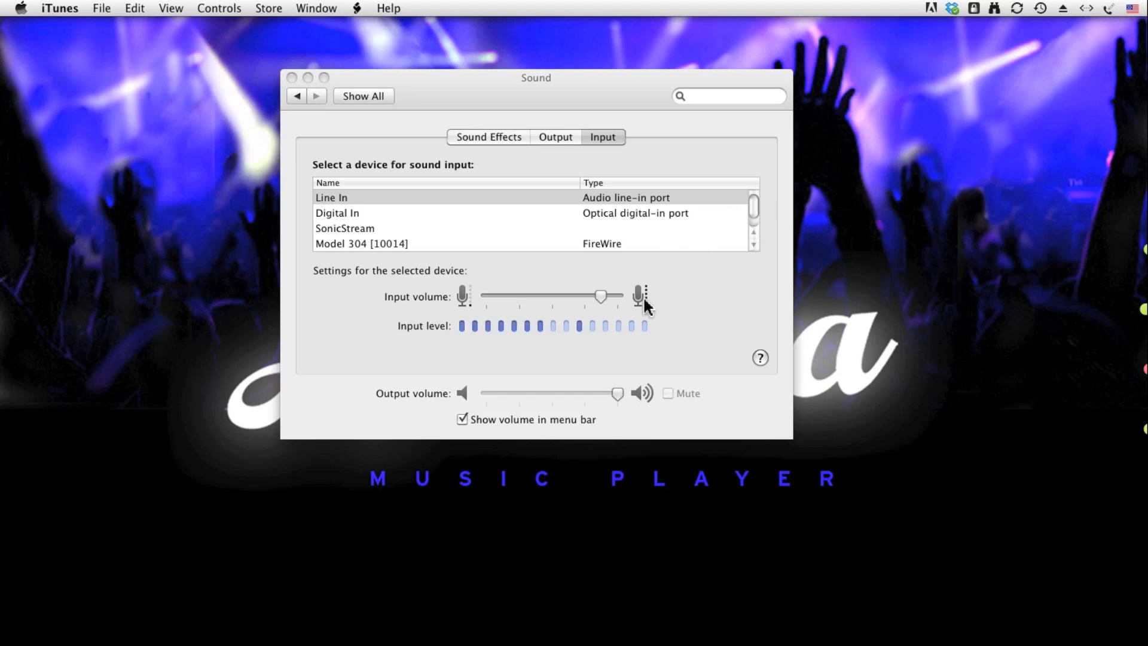
left_click(600, 296)
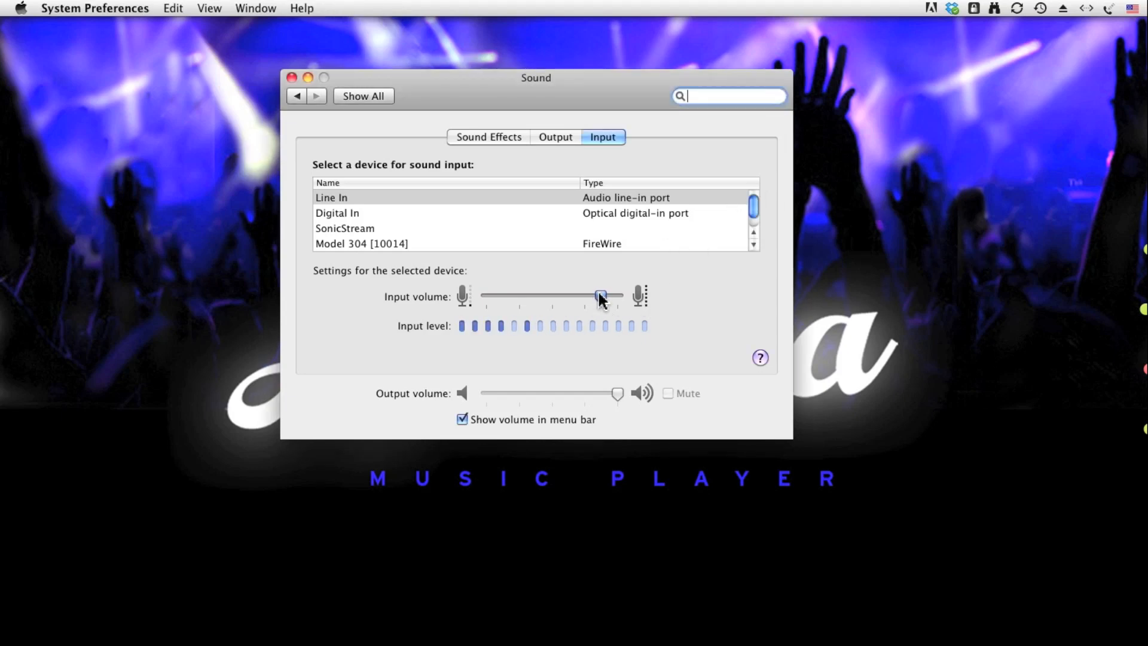
mouse_move(603, 299)
key("super+Tab")
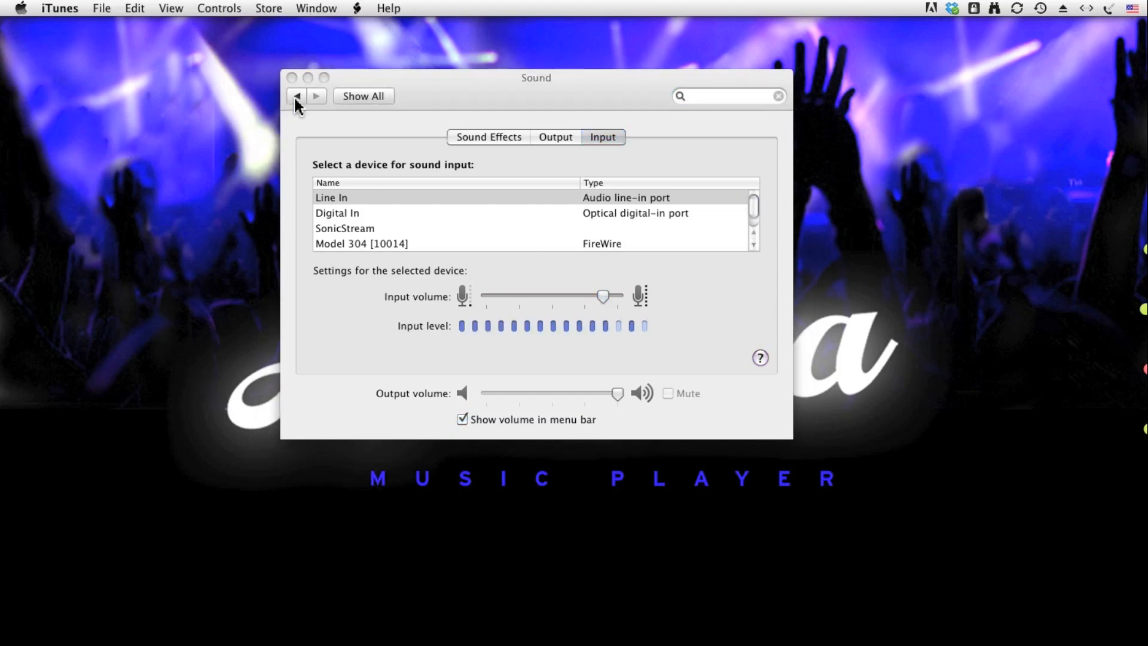
left_click(292, 78)
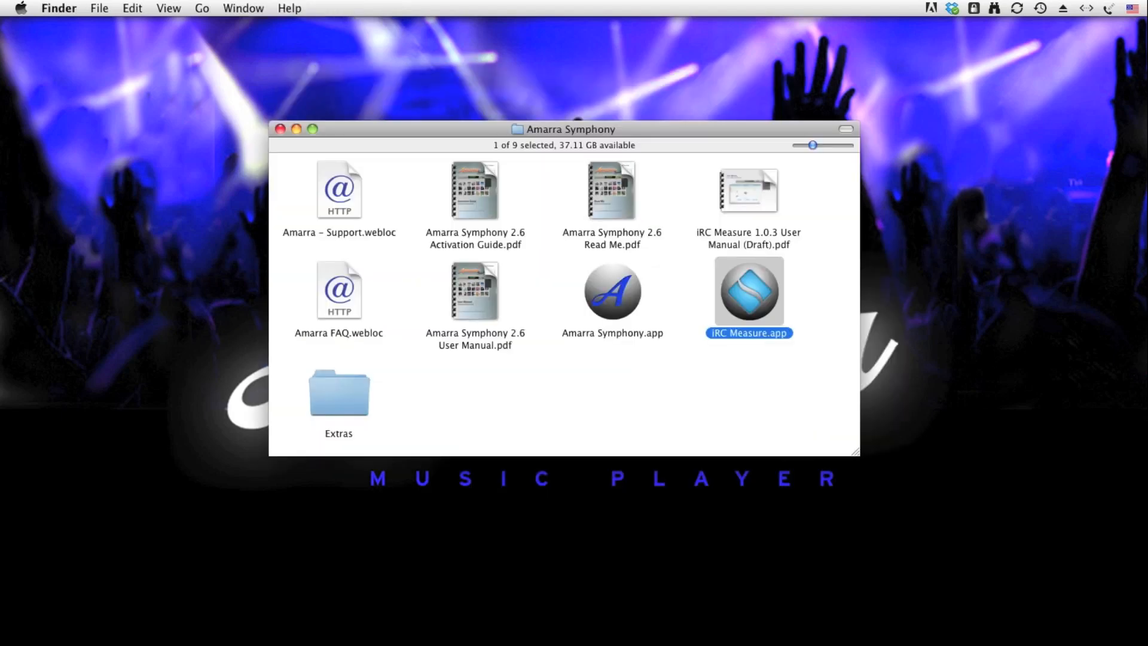
Launch iRC Measure from the Amarra Symphony folder, and open and close its help panel.
double_click(749, 313)
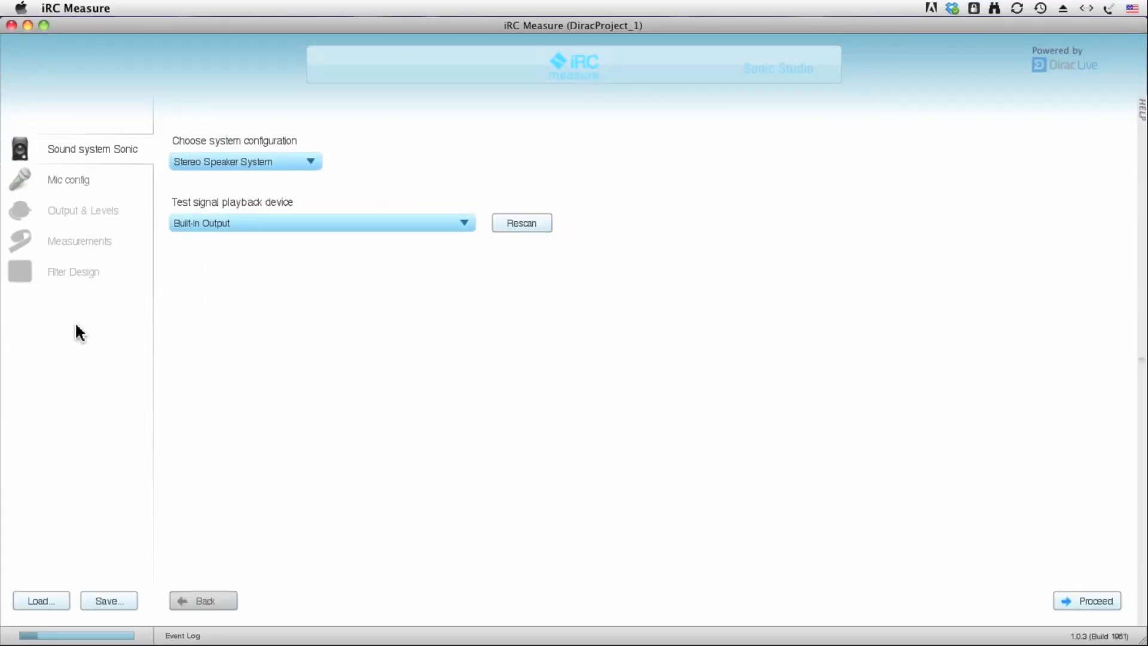
left_click(1140, 116)
left_click(921, 111)
Set the test signal playback device to Model 304 [10014] and proceed to the microphone configuration.
left_click(269, 225)
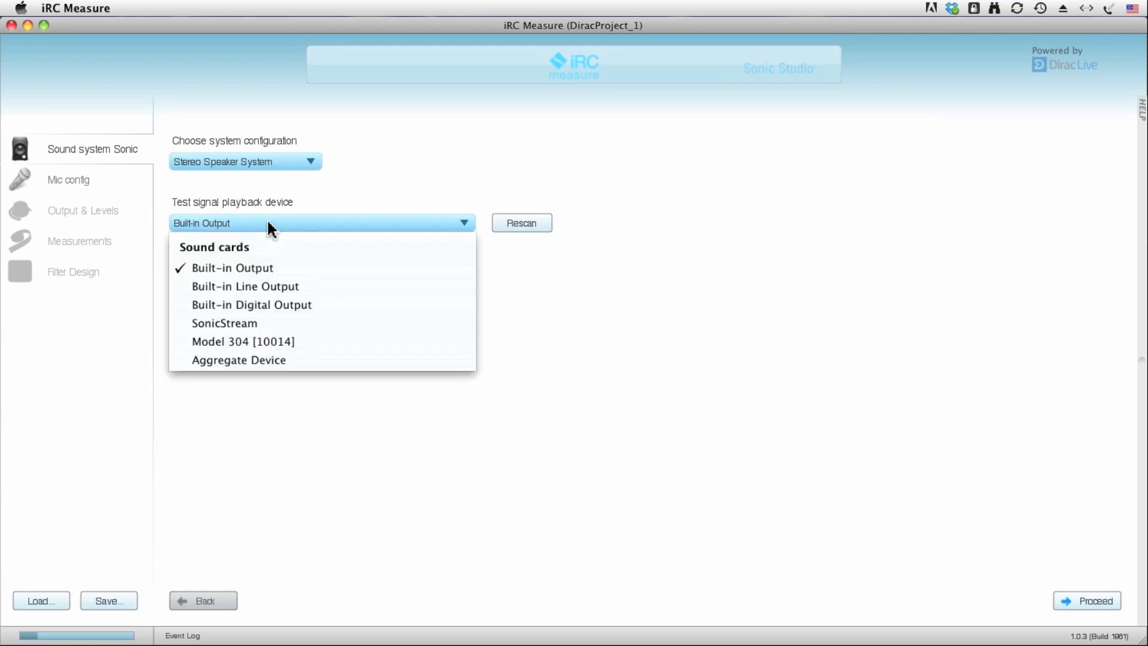
left_click(277, 342)
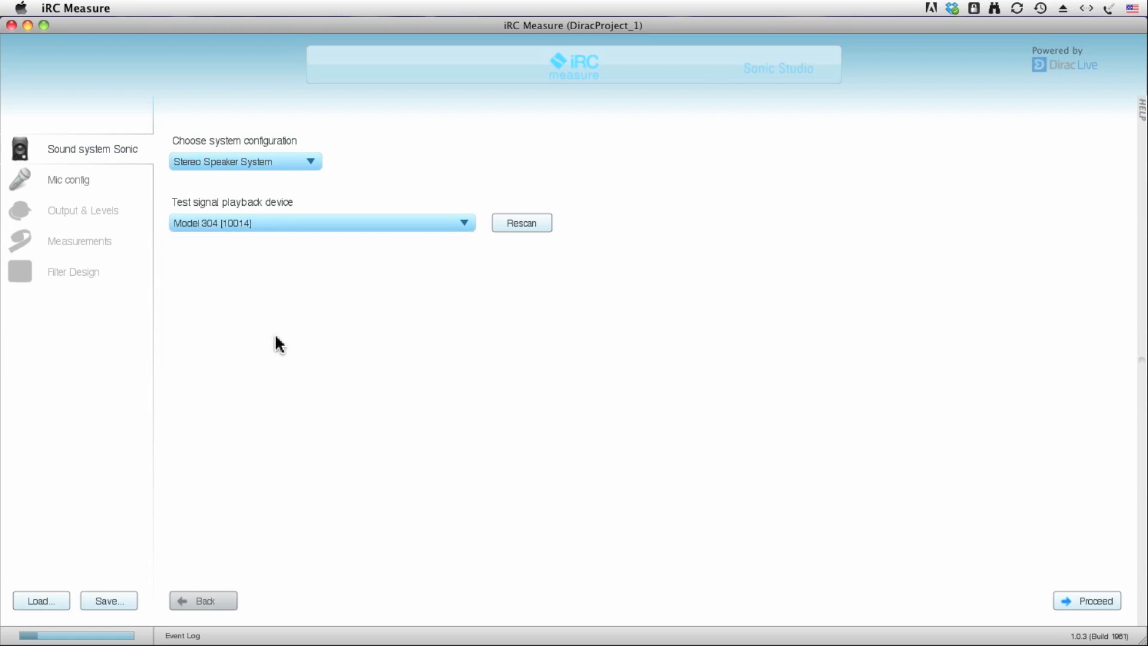
left_click(1085, 599)
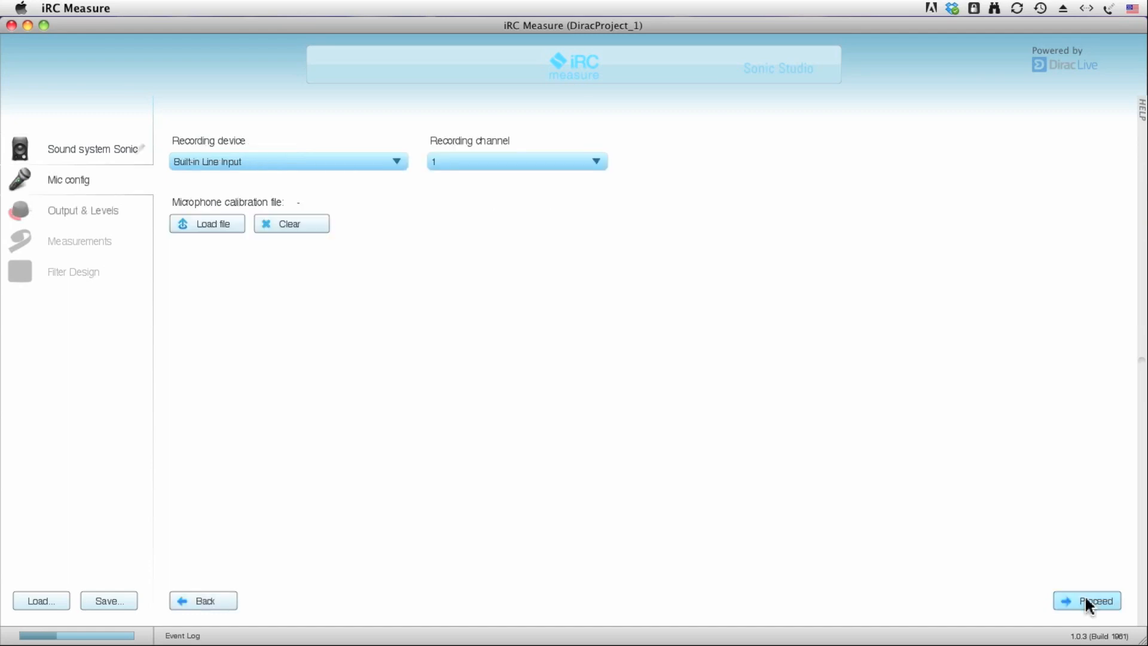
Keep Built-in Line Input as recording device, load the microphone calibration file ECM8000-CS.cal, and proceed to the output and level settings.
left_click(267, 159)
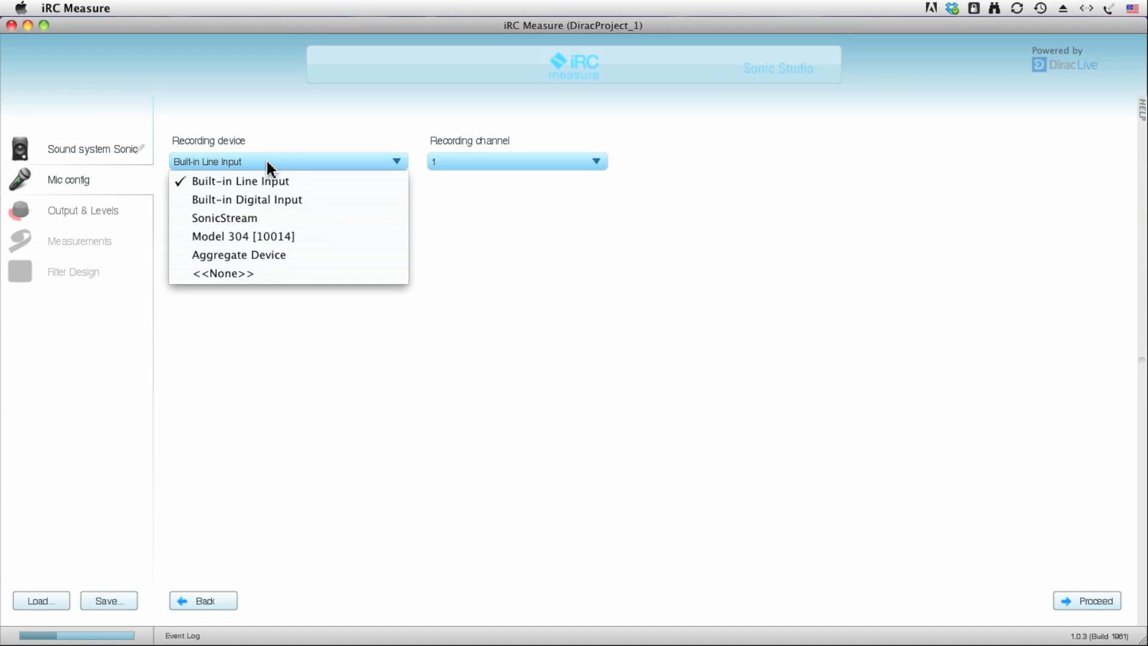
left_click(268, 163)
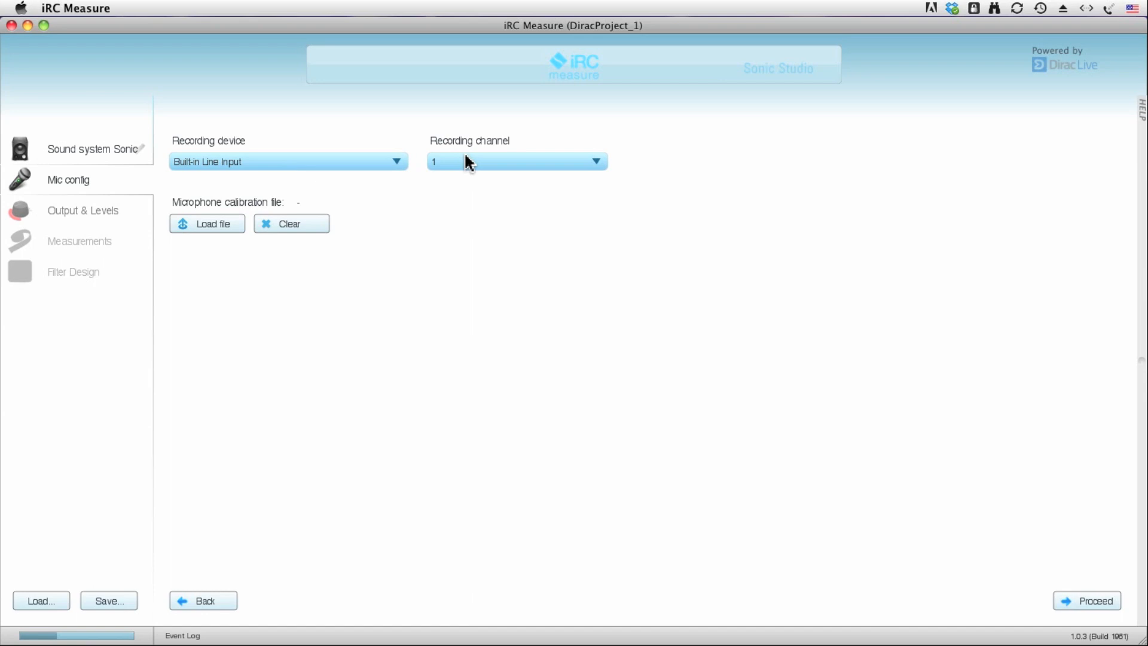
left_click(192, 229)
double_click(668, 211)
double_click(669, 220)
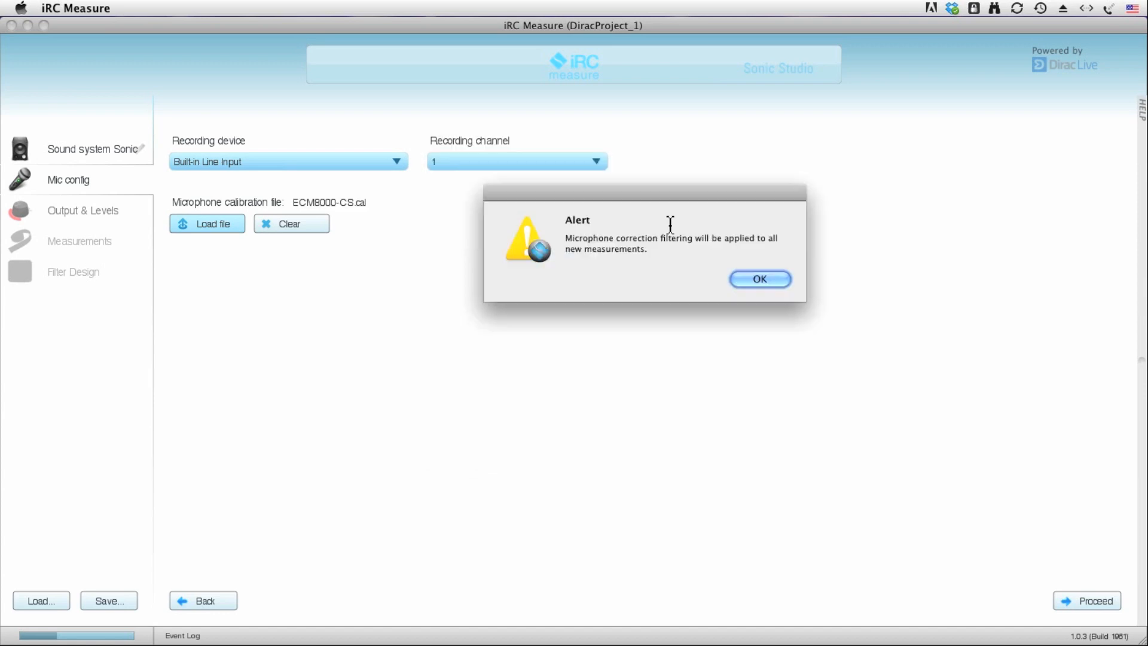
left_click(757, 280)
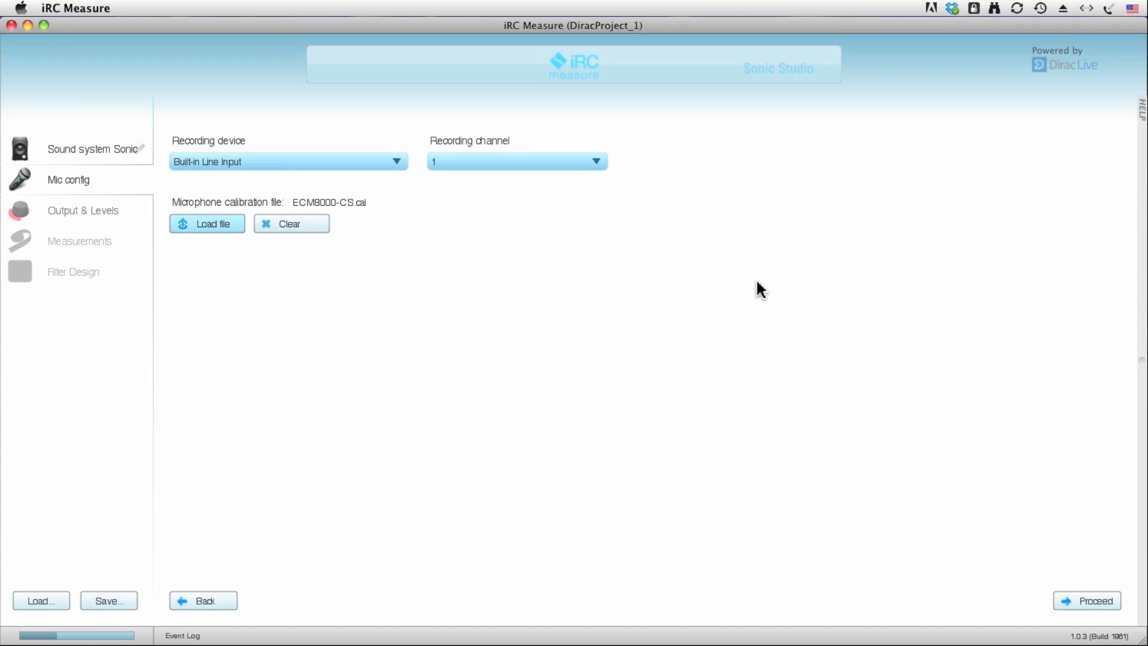
left_click(1088, 601)
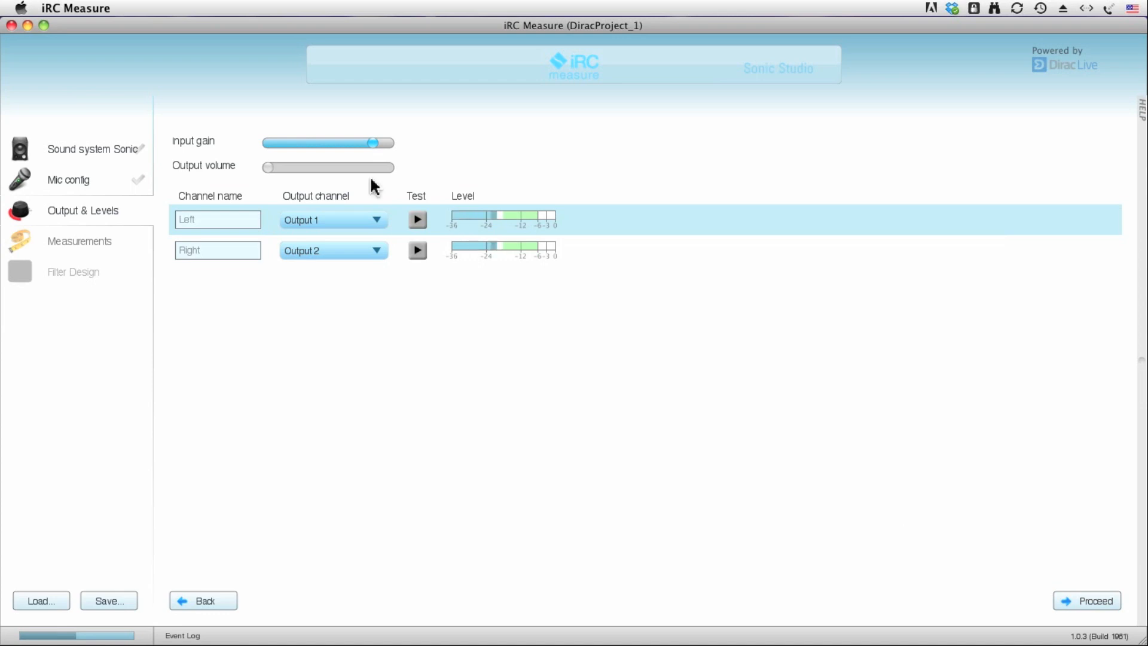
Play and stop the test signal on the left and right channels to check levels, and proceed to the measurements.
mouse_move(332, 171)
left_click(418, 219)
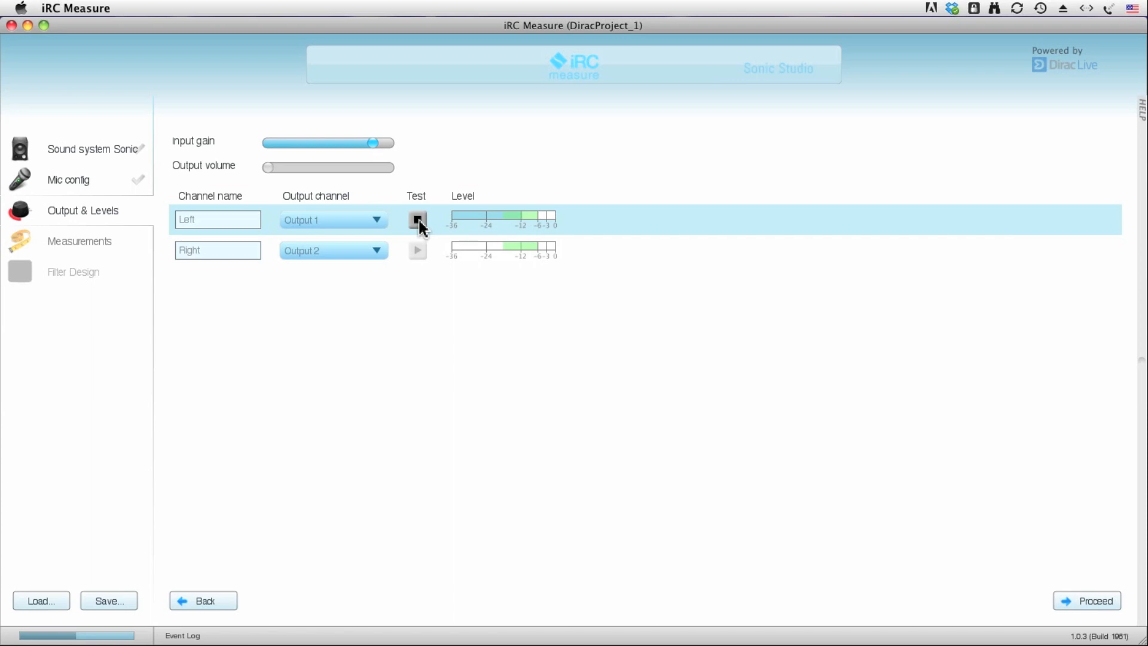
left_click(419, 220)
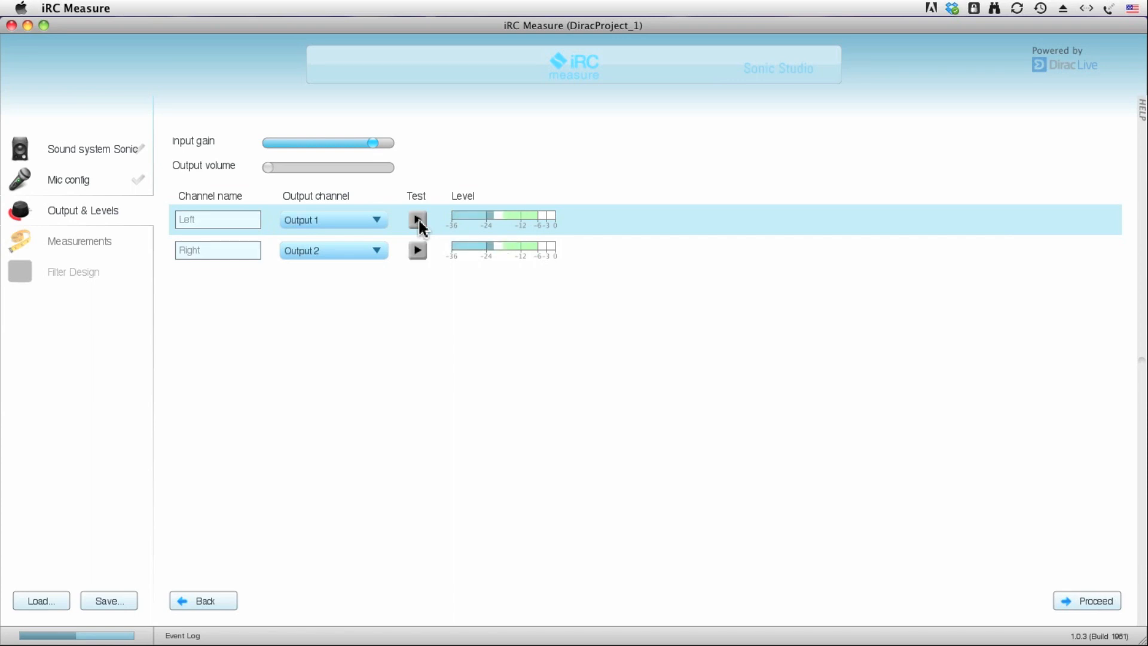
left_click(416, 249)
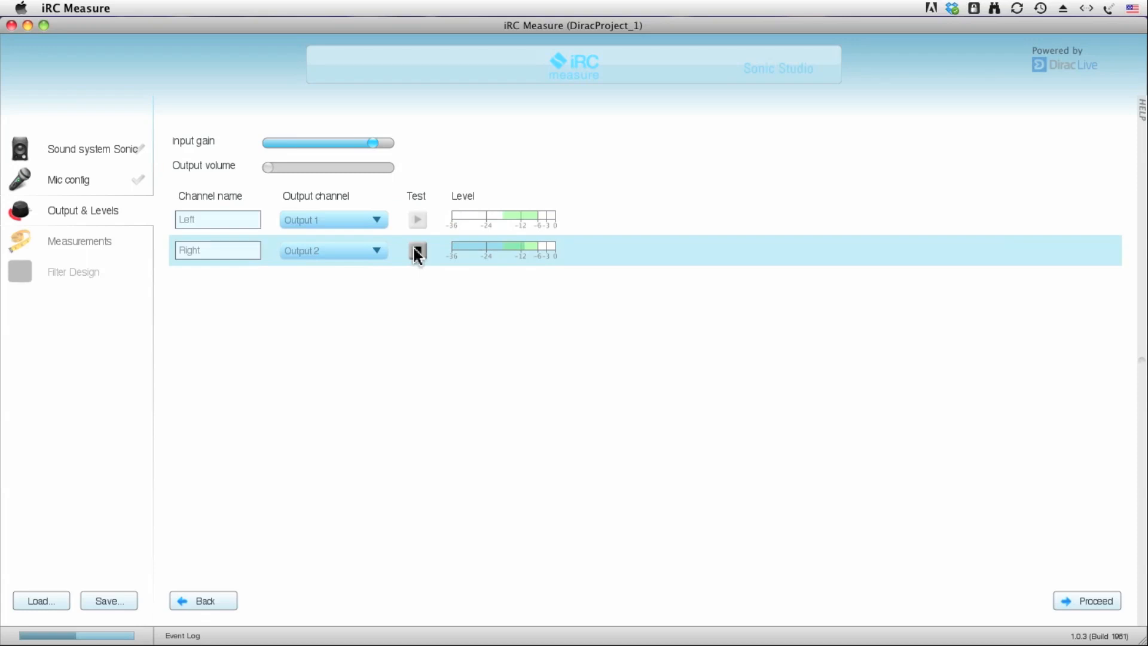
left_click(416, 249)
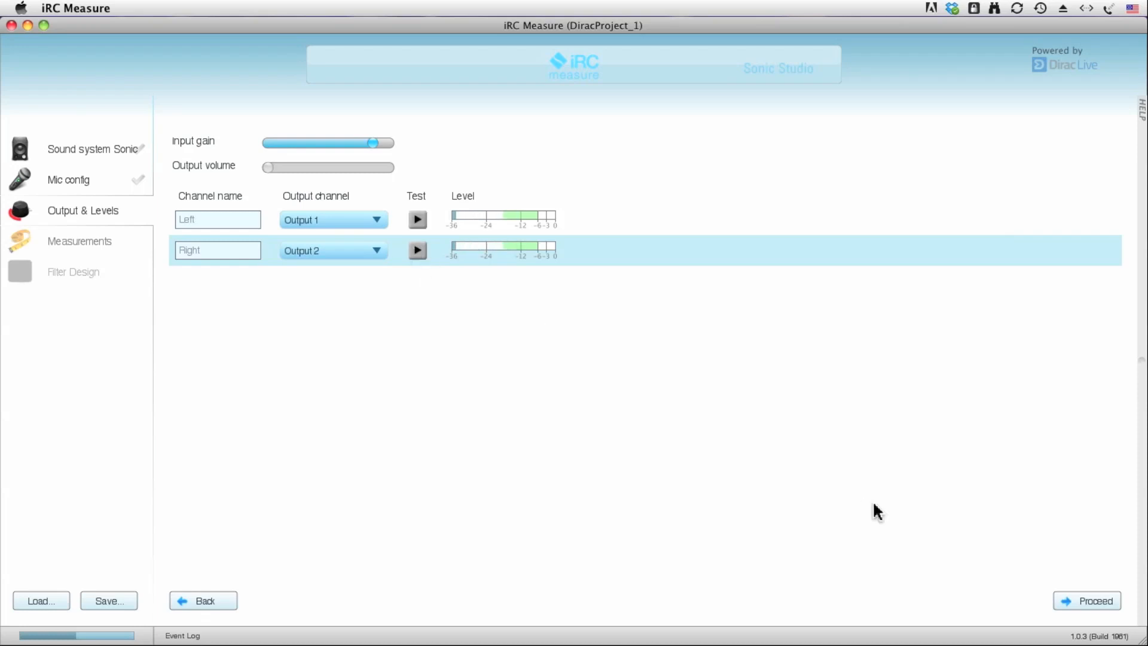
left_click(1095, 603)
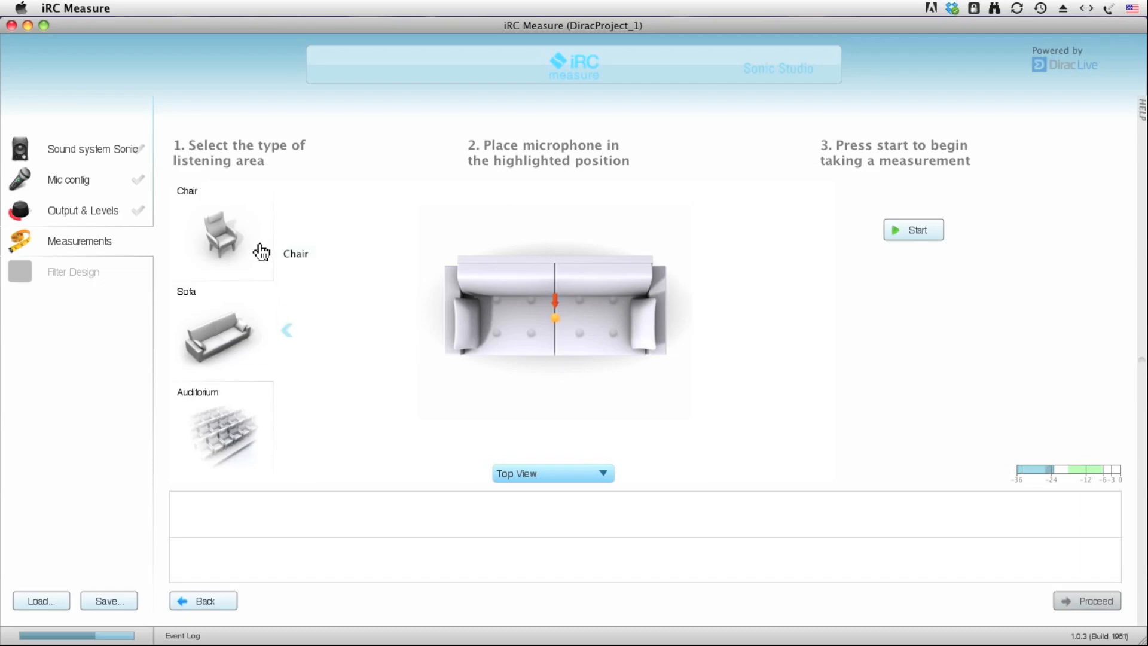
Choose the Chair listening area and show its microphone positions in Oblique View and Frontal View.
left_click(222, 254)
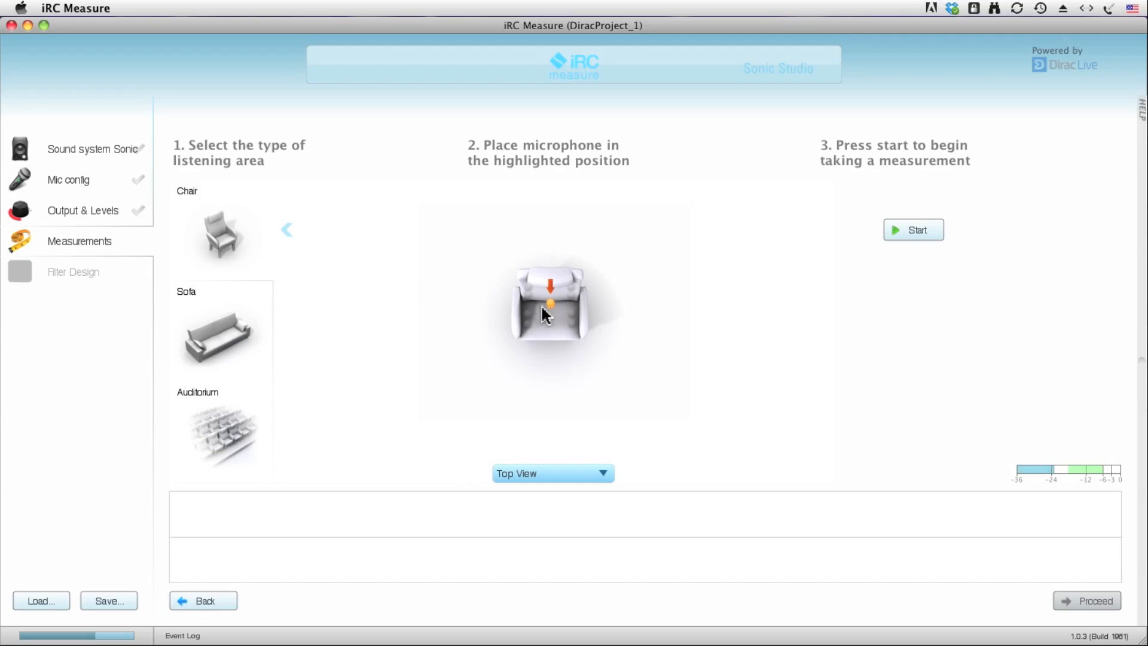
mouse_move(550, 302)
left_click(564, 477)
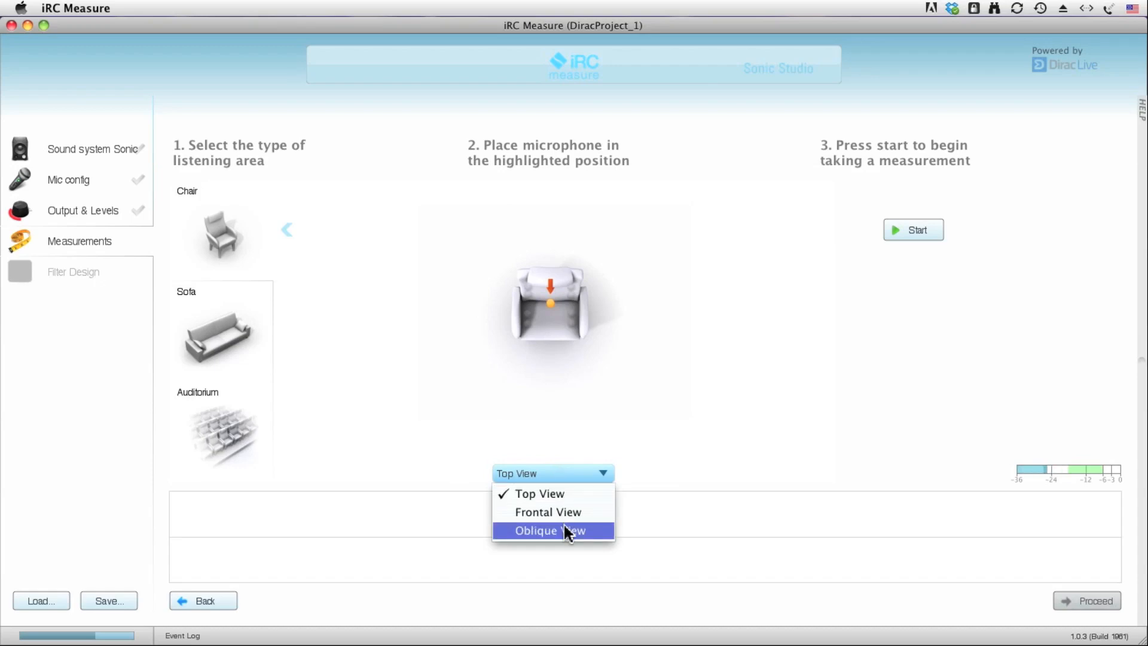
left_click(567, 531)
left_click(562, 468)
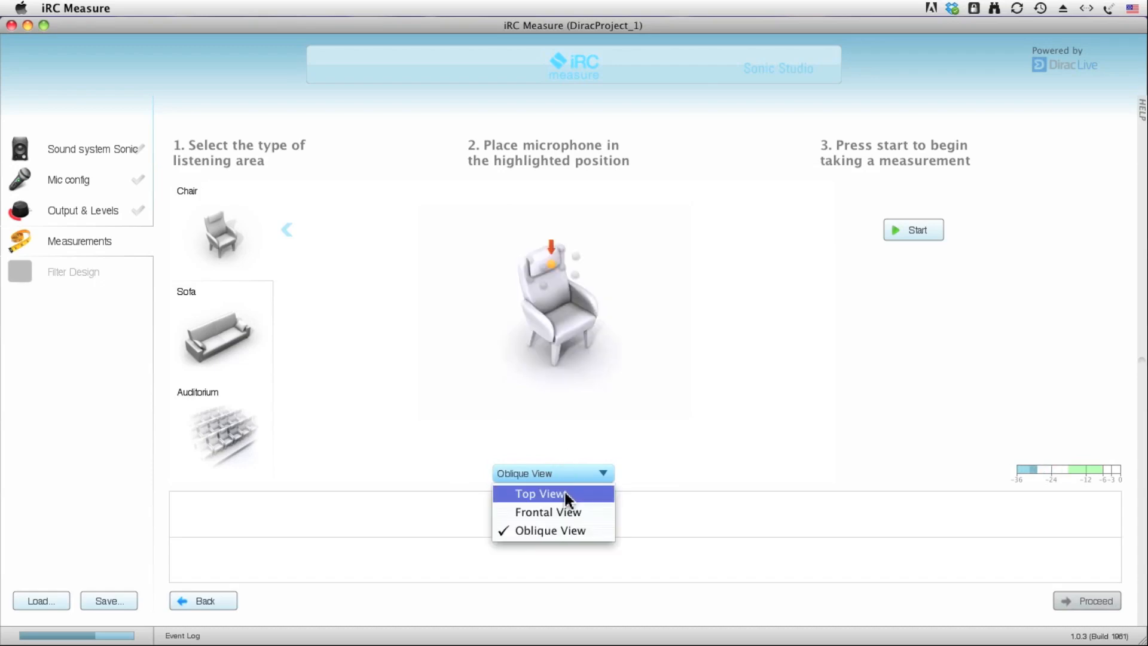
left_click(568, 512)
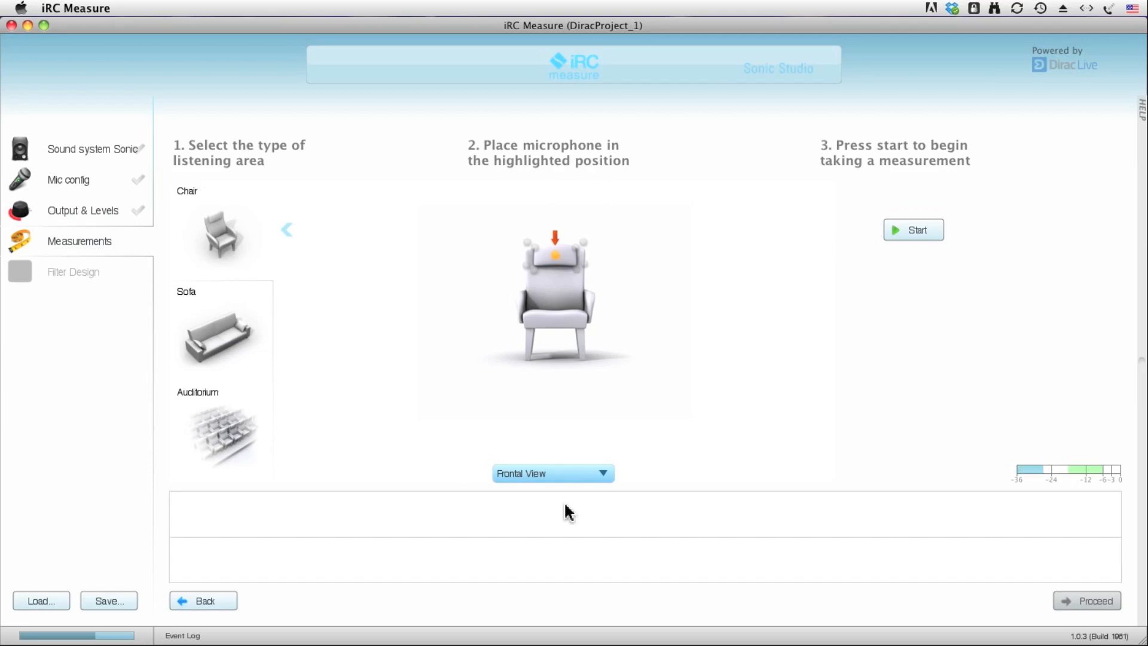
Run the measurements starting at the center sweet spot of the chair, and proceed to the filter design.
left_click(916, 231)
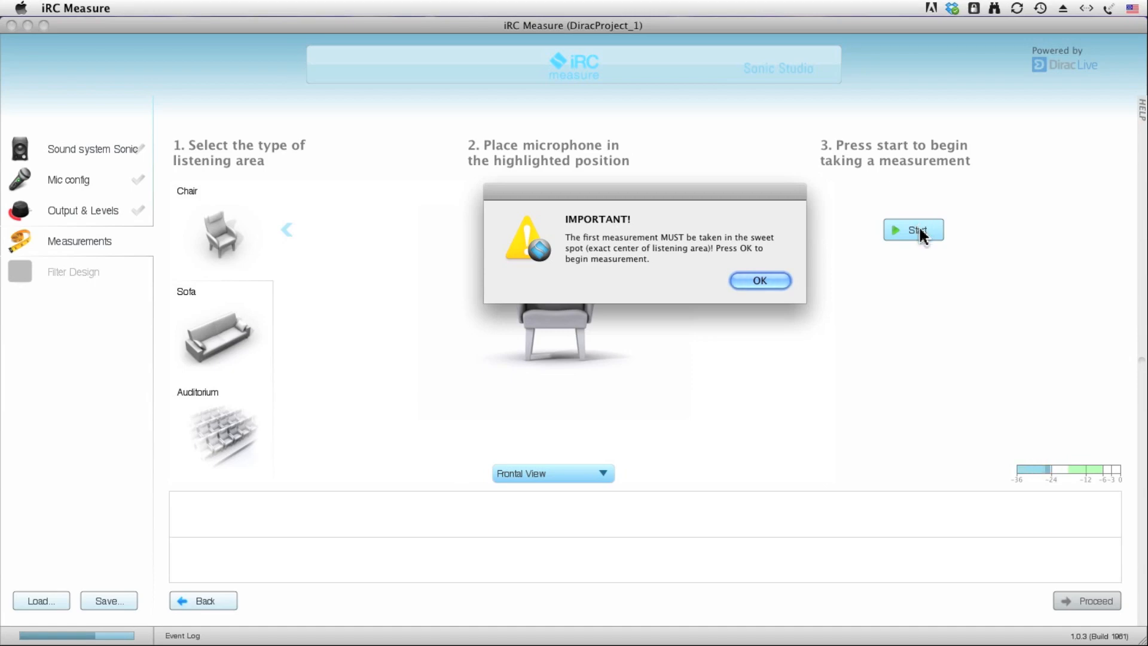
left_click(773, 281)
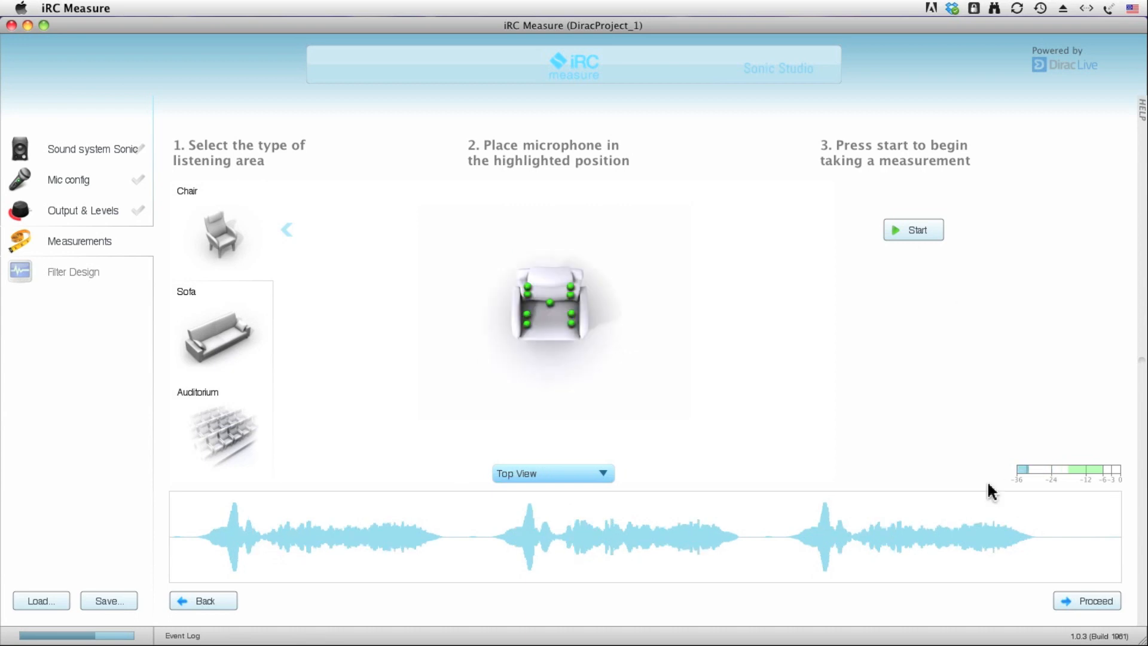
left_click(1077, 605)
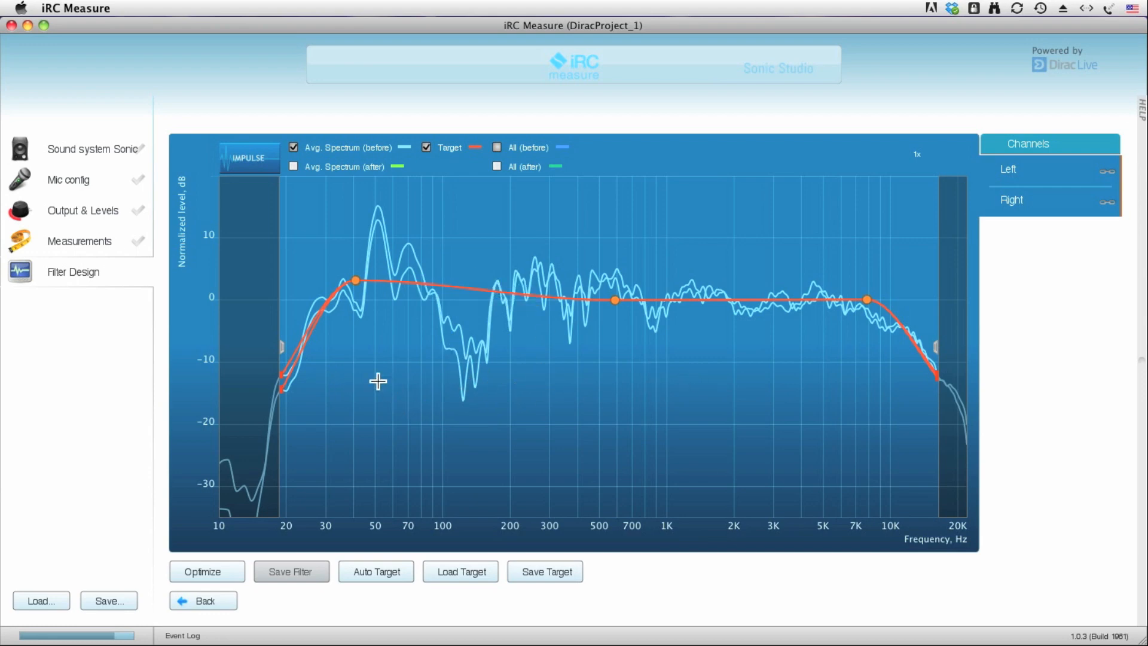
Reshape the target curve: move the bass point to about 46 Hz, 4 dB, and add points near 112 Hz, 1 dB and 271 Hz, 2 dB.
mouse_move(393, 287)
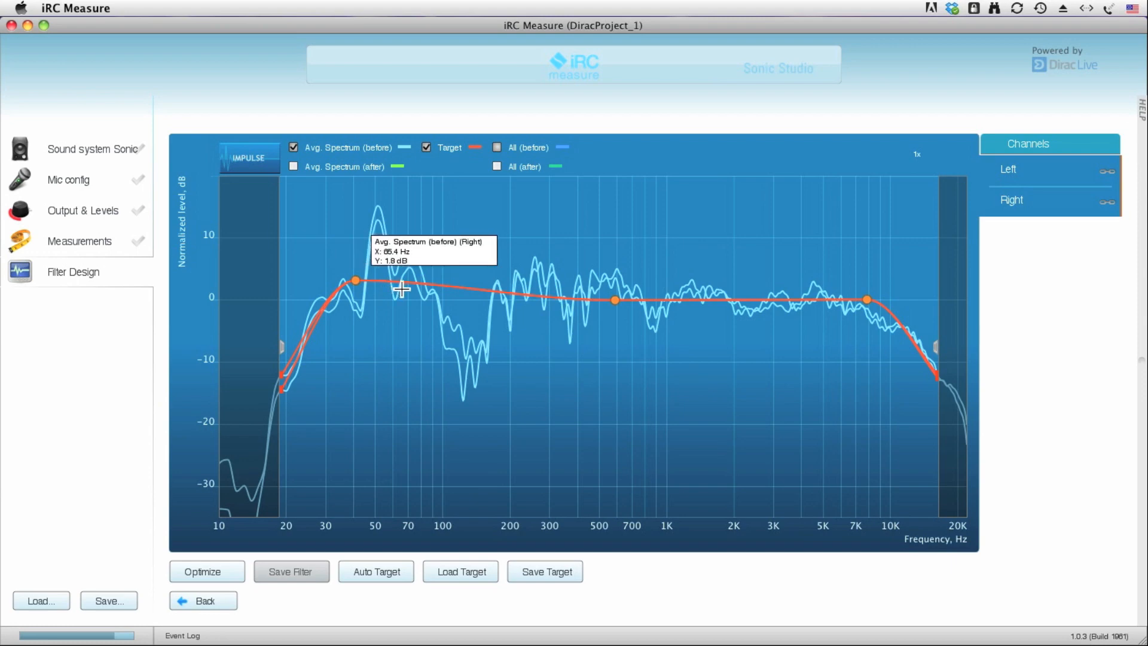
mouse_move(462, 349)
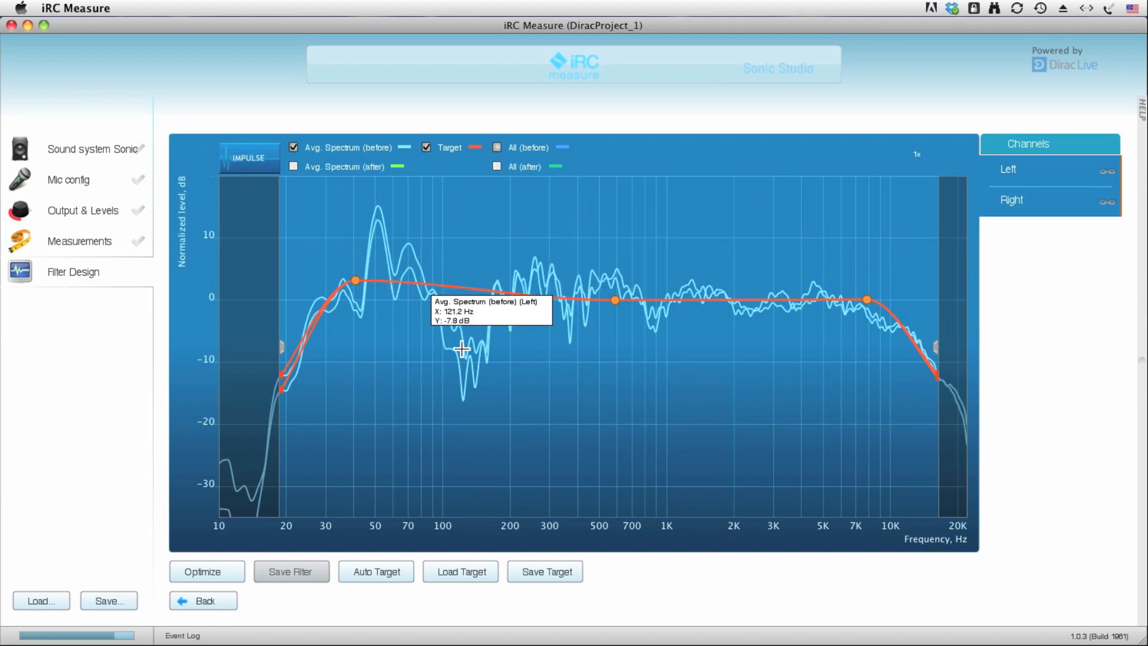
mouse_move(357, 284)
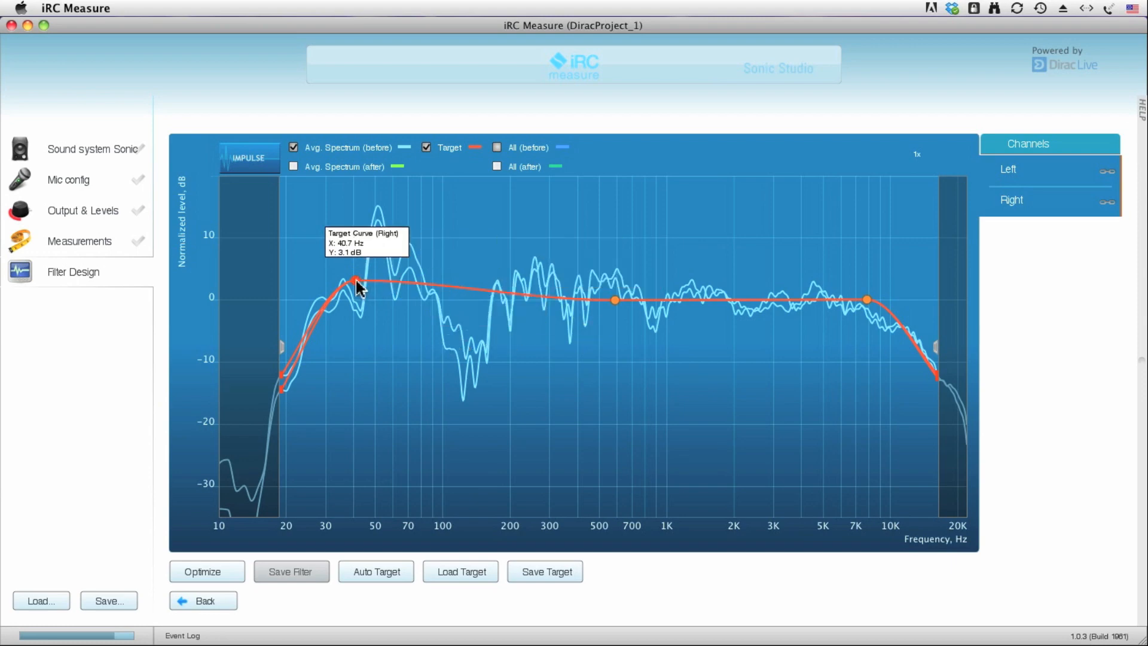
left_click_drag(357, 283, 367, 277)
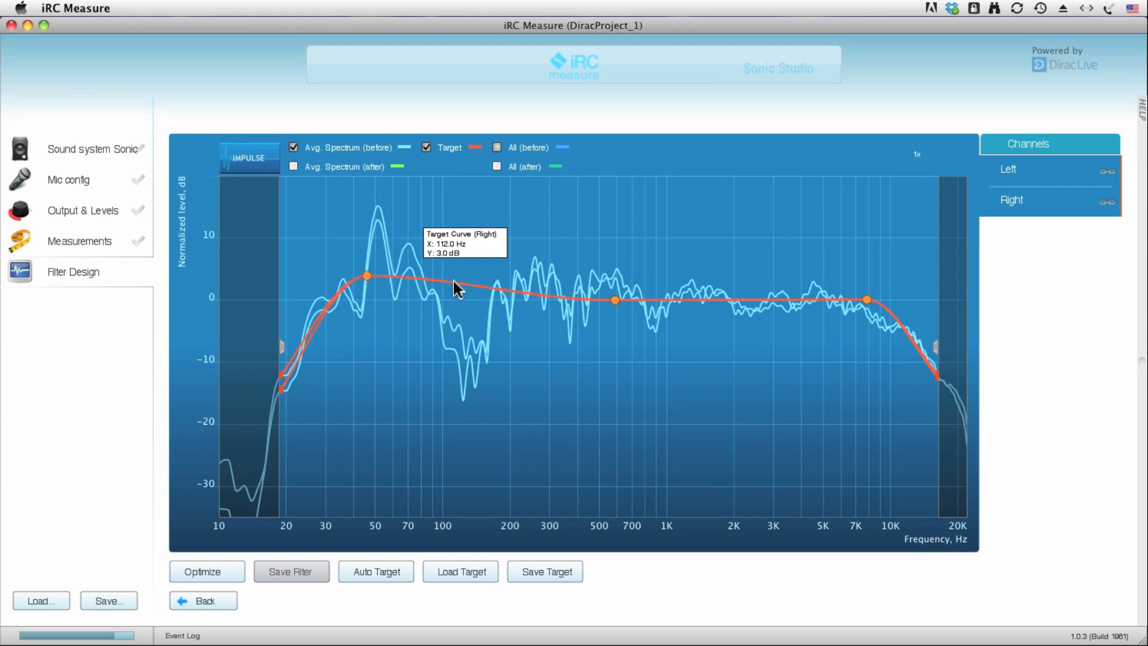
left_click_drag(454, 283, 455, 293)
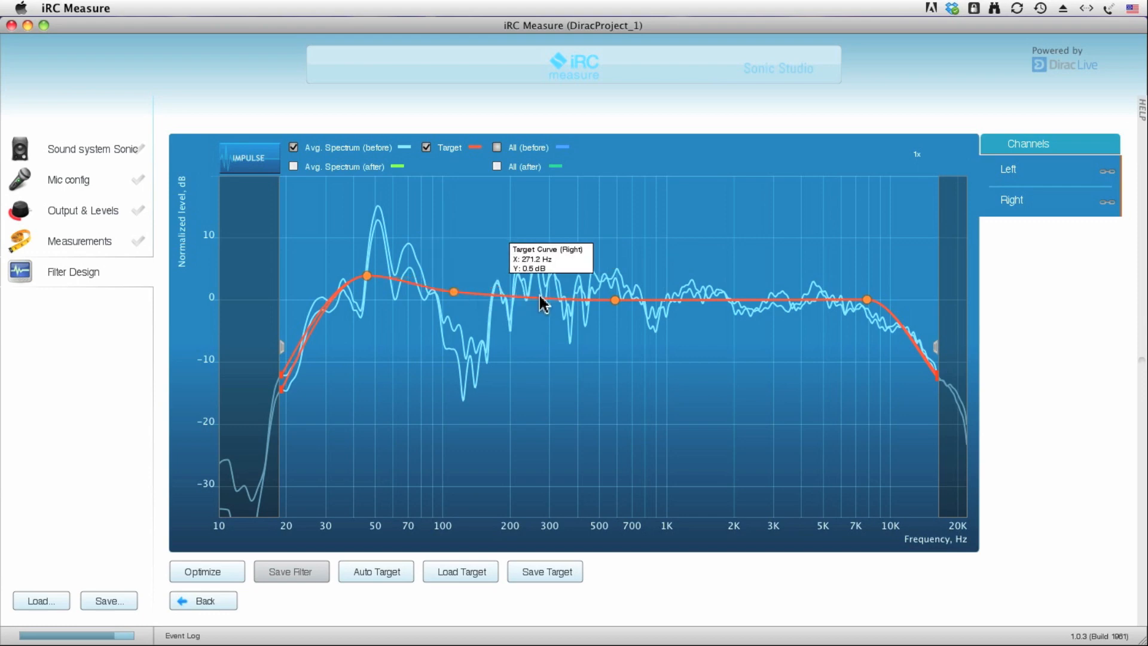
left_click(540, 294)
left_click_drag(539, 292, 540, 287)
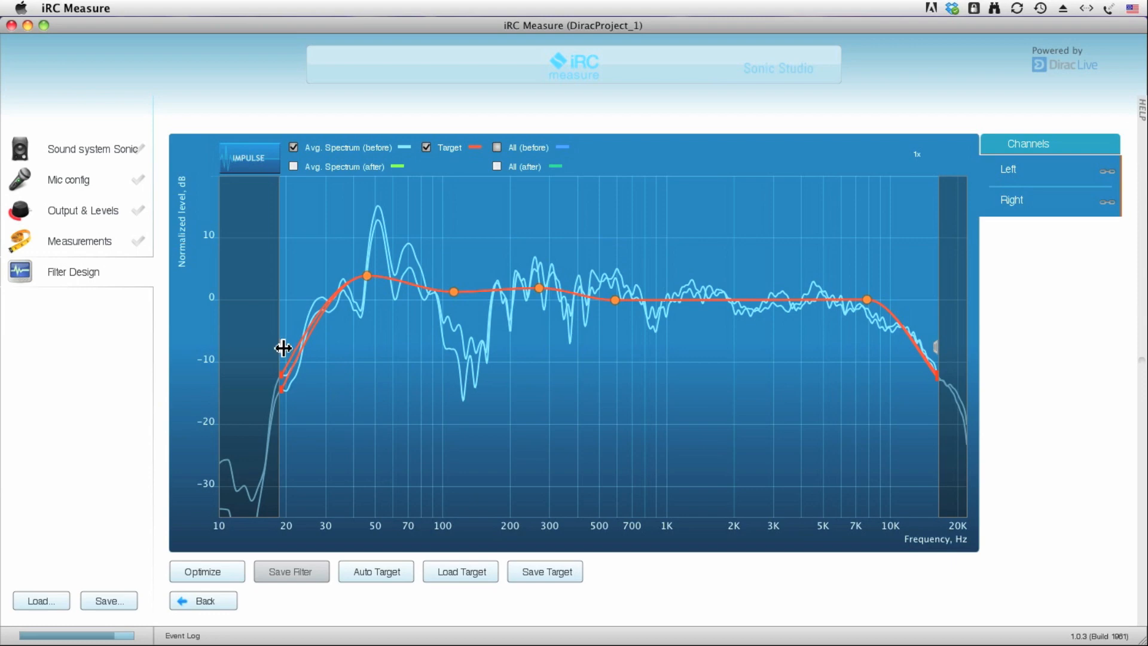
Narrow the correction frequency range to about 28 Hz at the low end and about 10.5 kHz at the high end.
left_click_drag(284, 347, 322, 349)
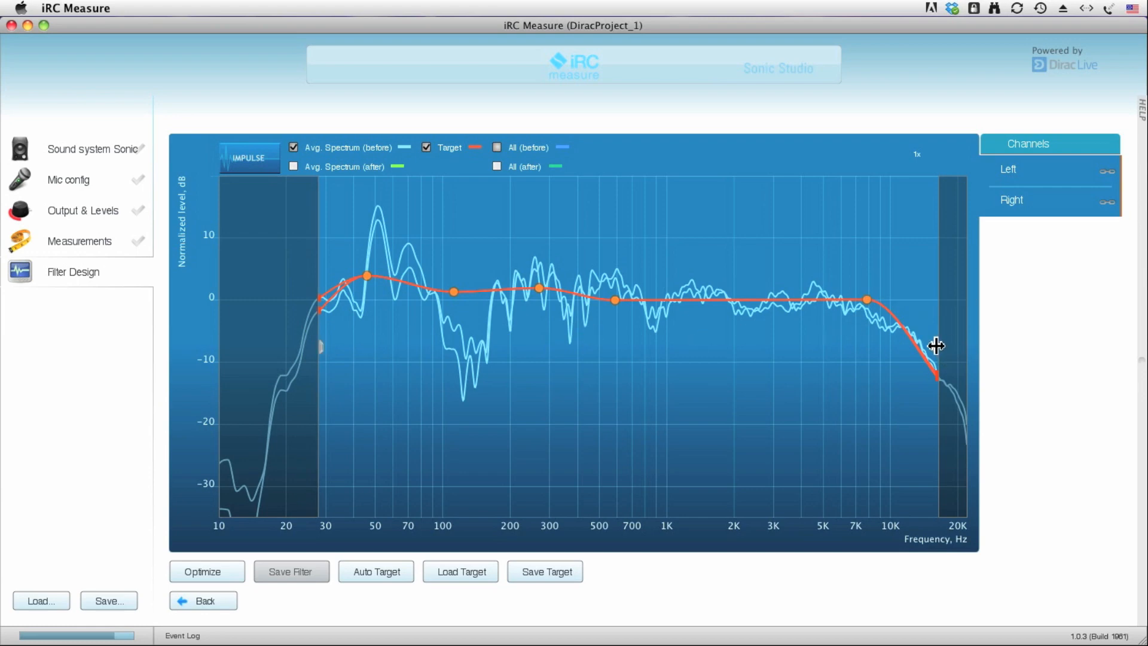
left_click_drag(935, 346, 894, 344)
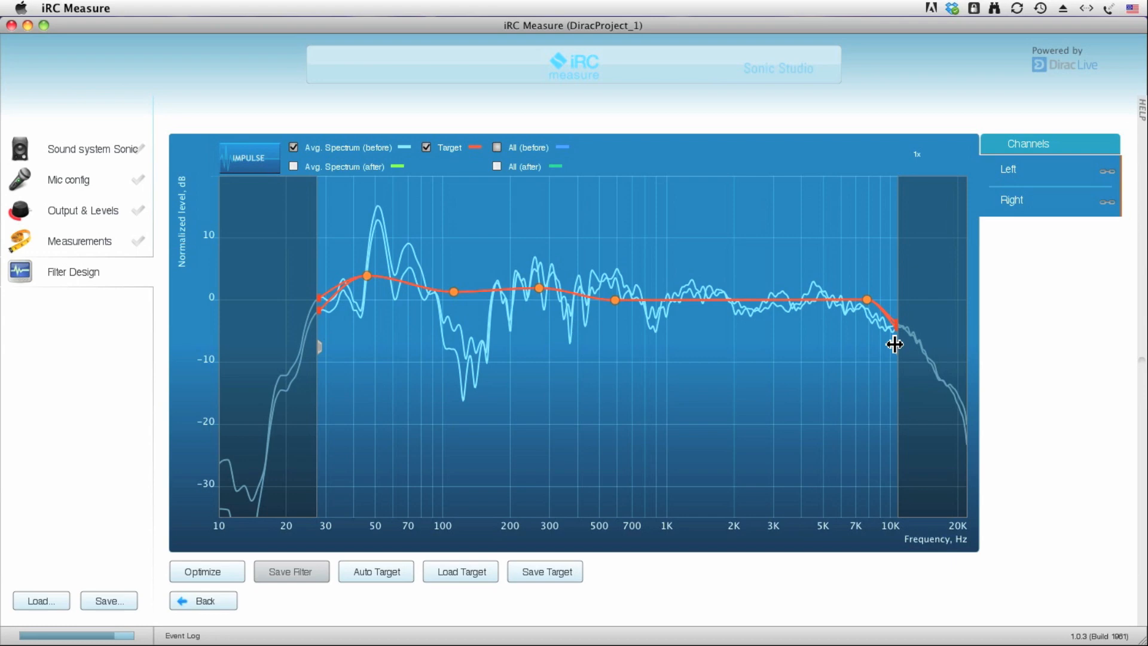
Optimize the correction filter for the customized target curve and display the corrected average impulse response.
left_click(216, 574)
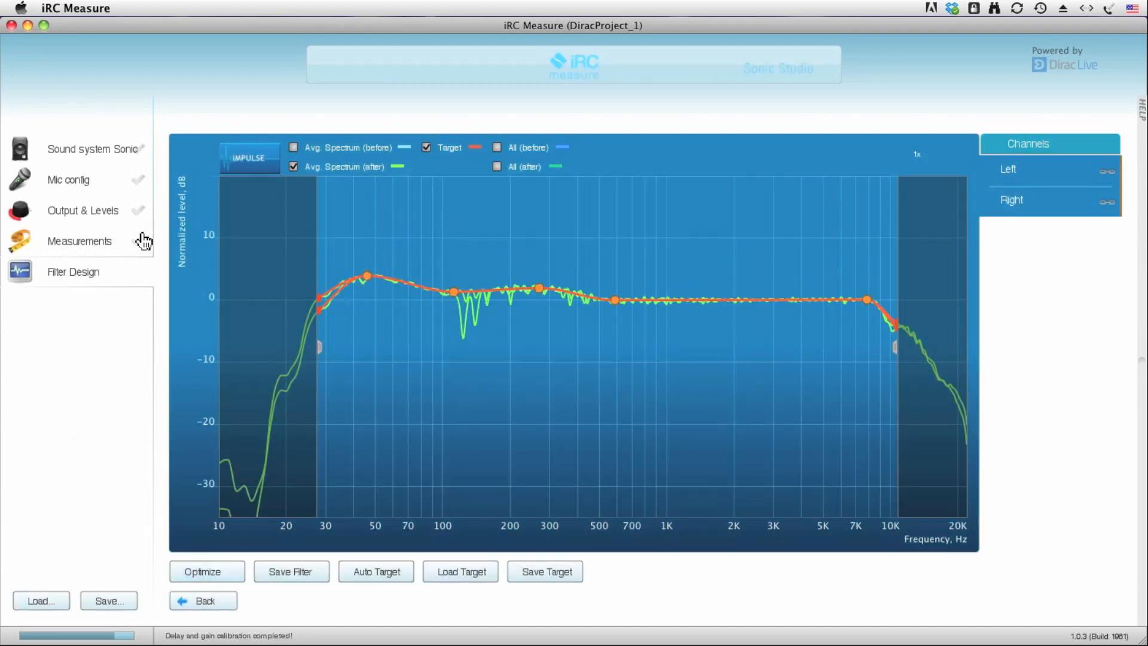
left_click(244, 169)
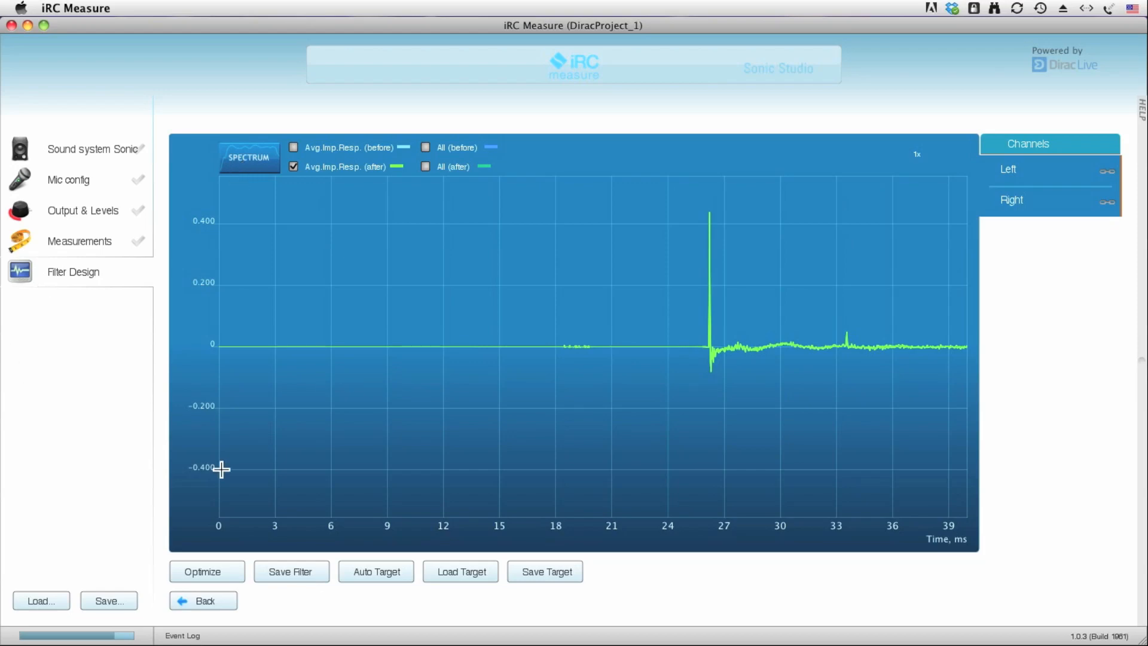
Save the filter as MyRoom01 in the shared Filters folder listed under Recent Places.
left_click(288, 574)
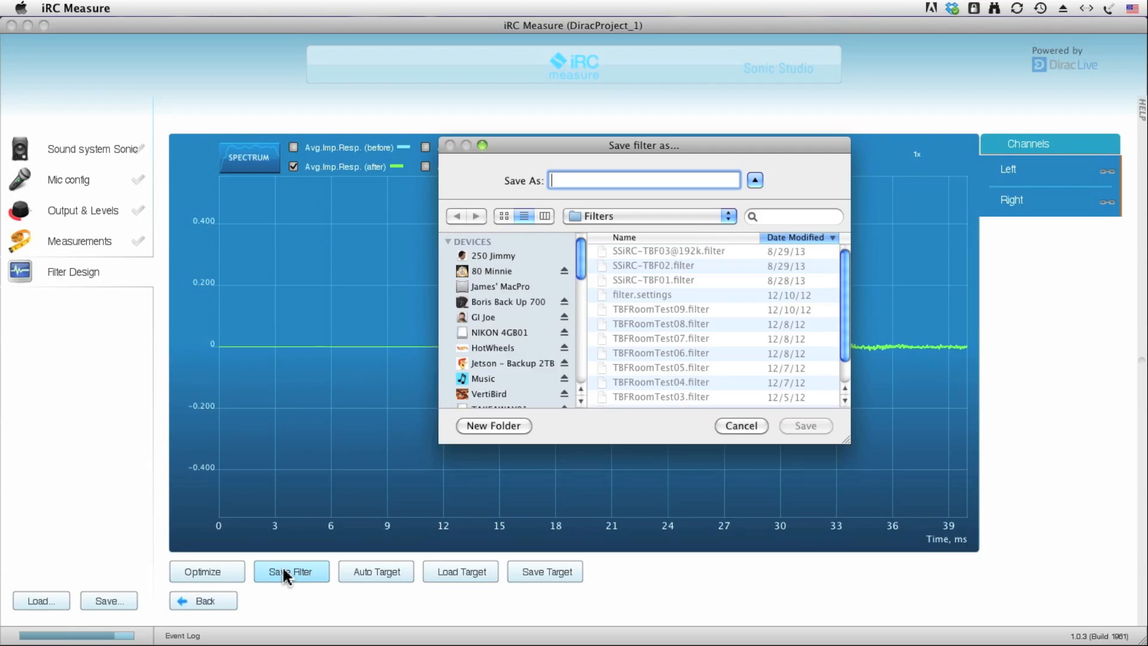
left_click(616, 222)
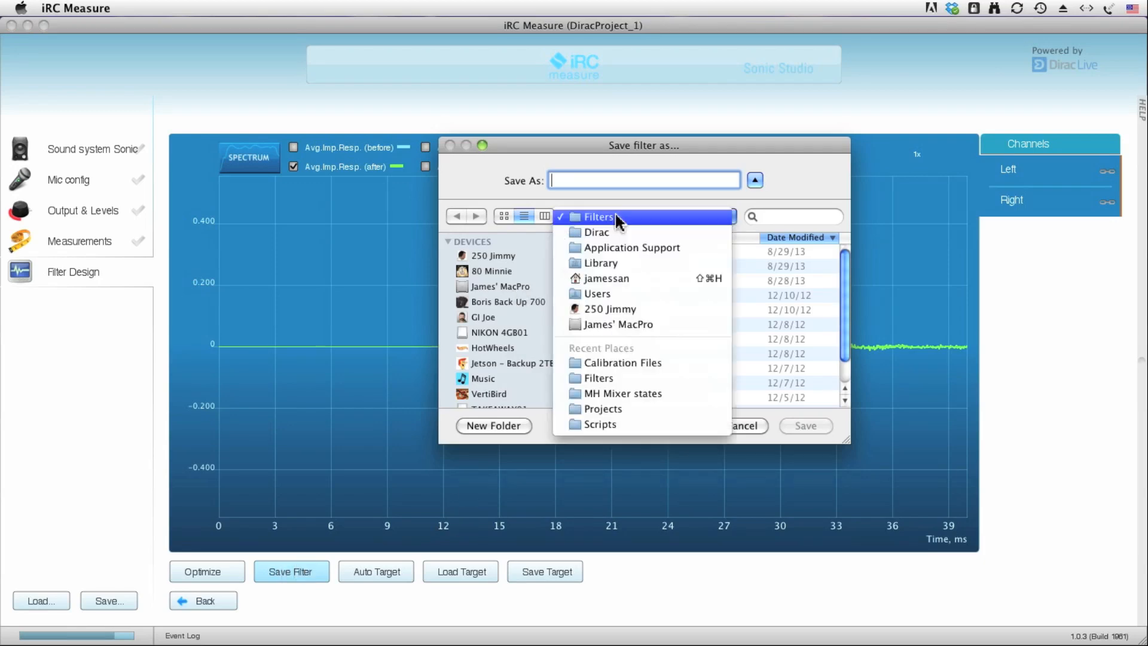
left_click(651, 380)
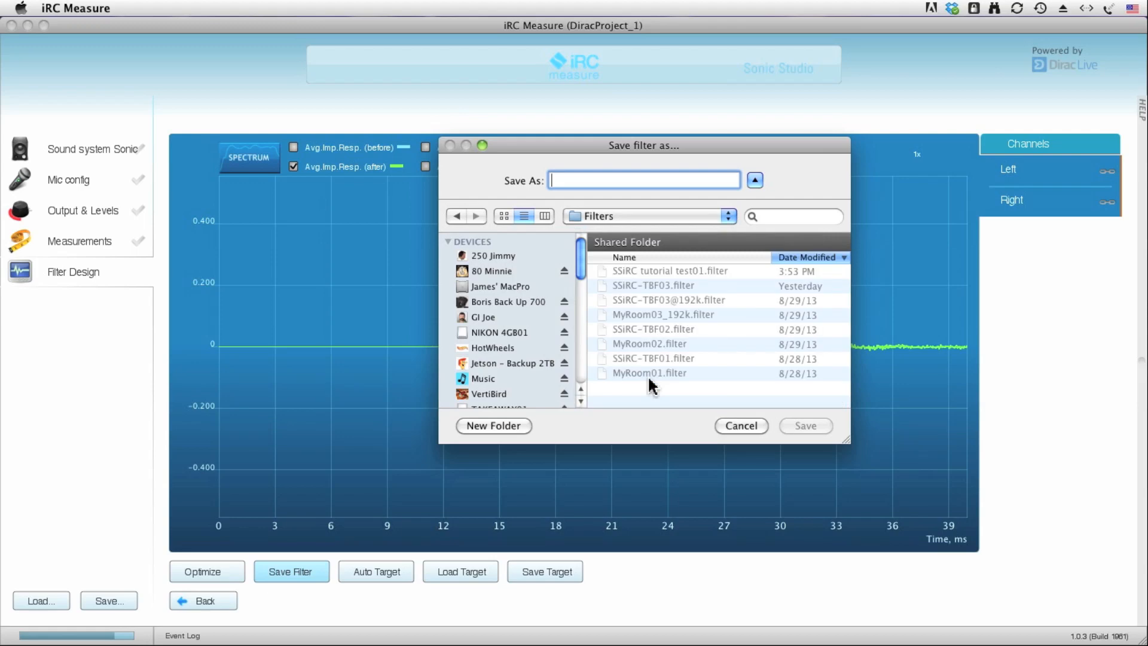
type("My")
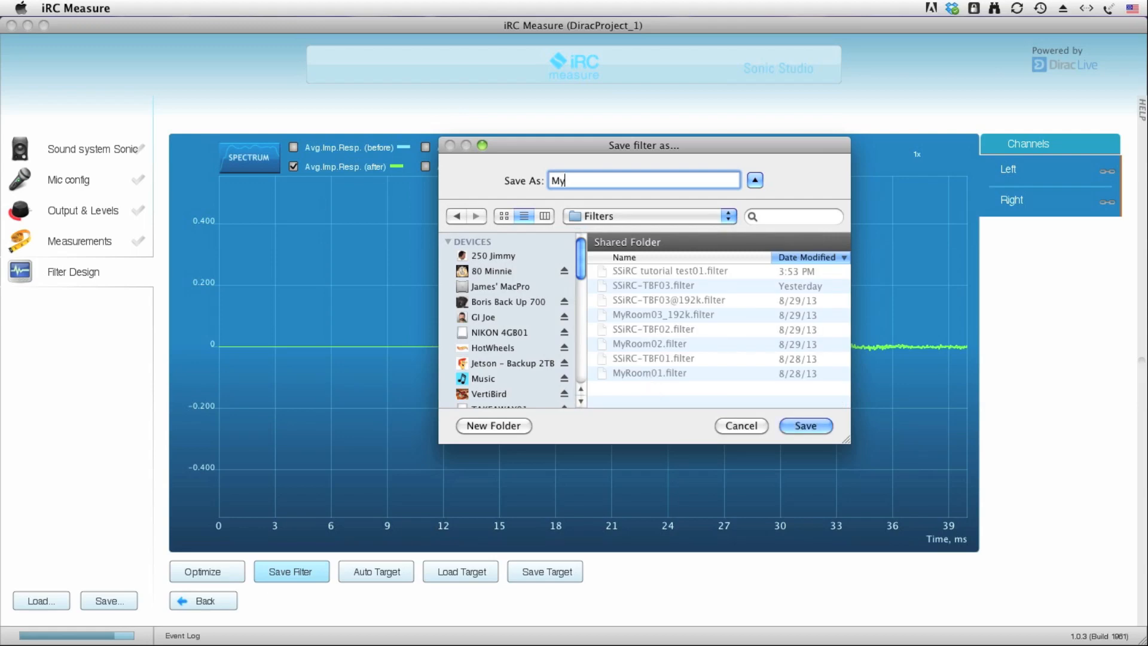
type("Room01")
key("Return")
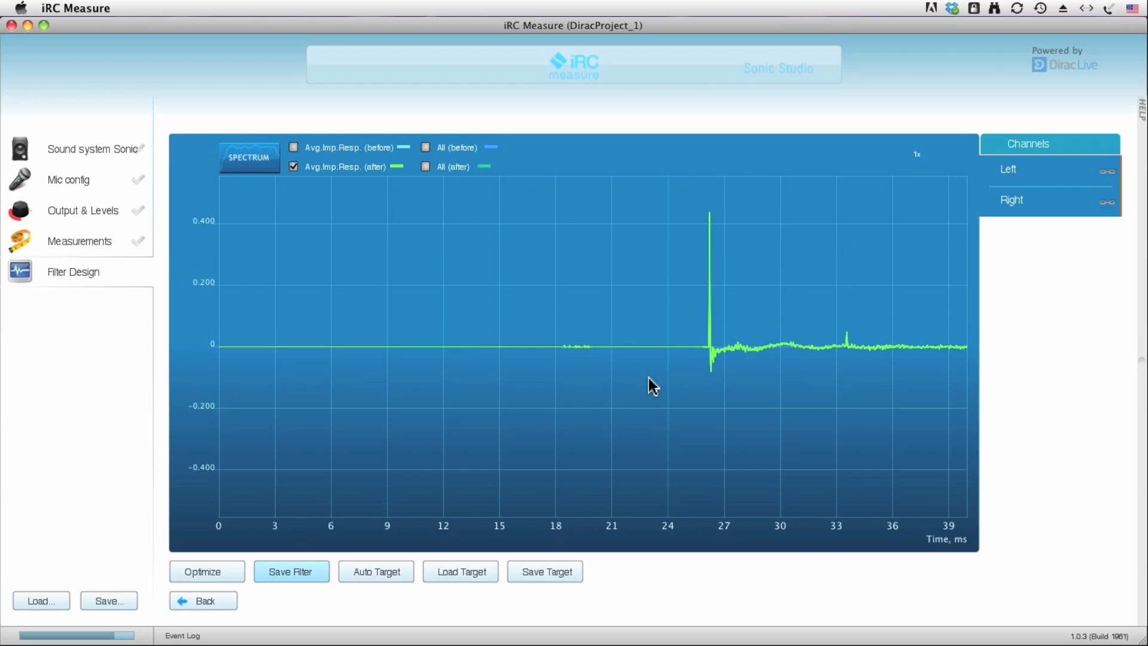
Save the project as MyRoom01.dprj in the Projects folder and return the graph to the spectrum view.
left_click(112, 601)
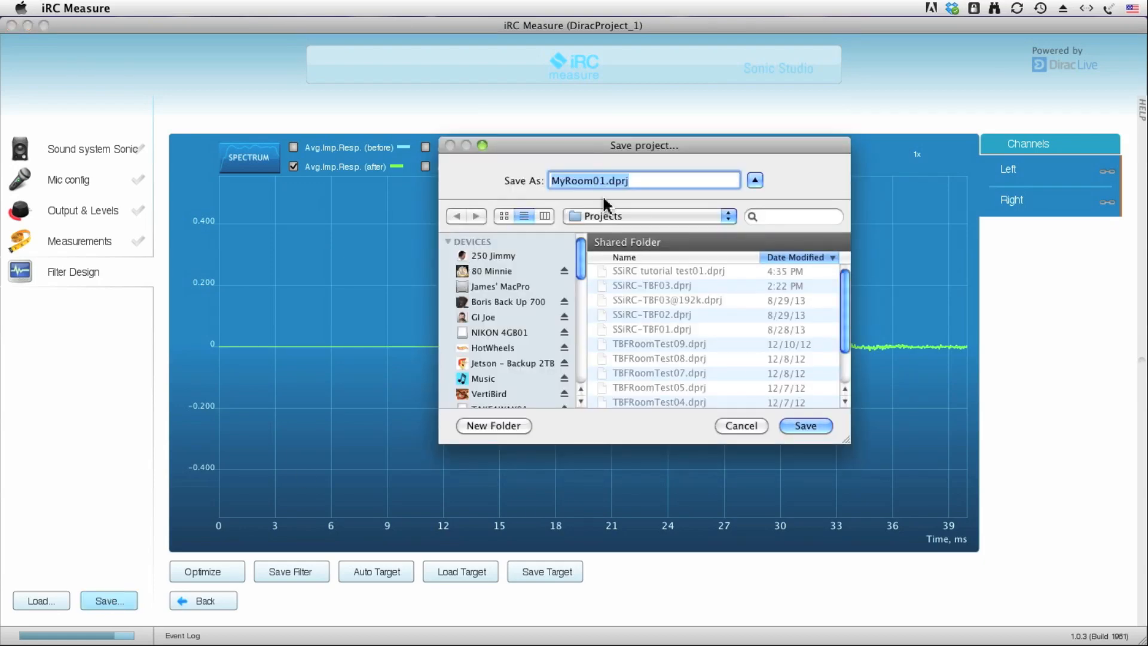
left_click(795, 426)
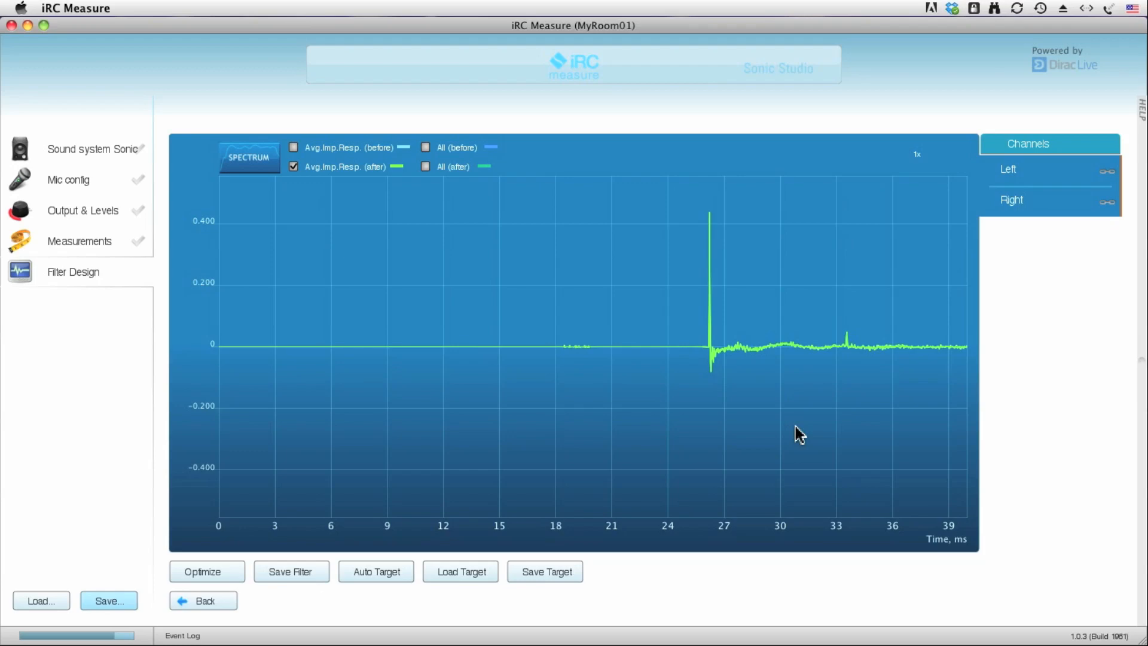
left_click(249, 157)
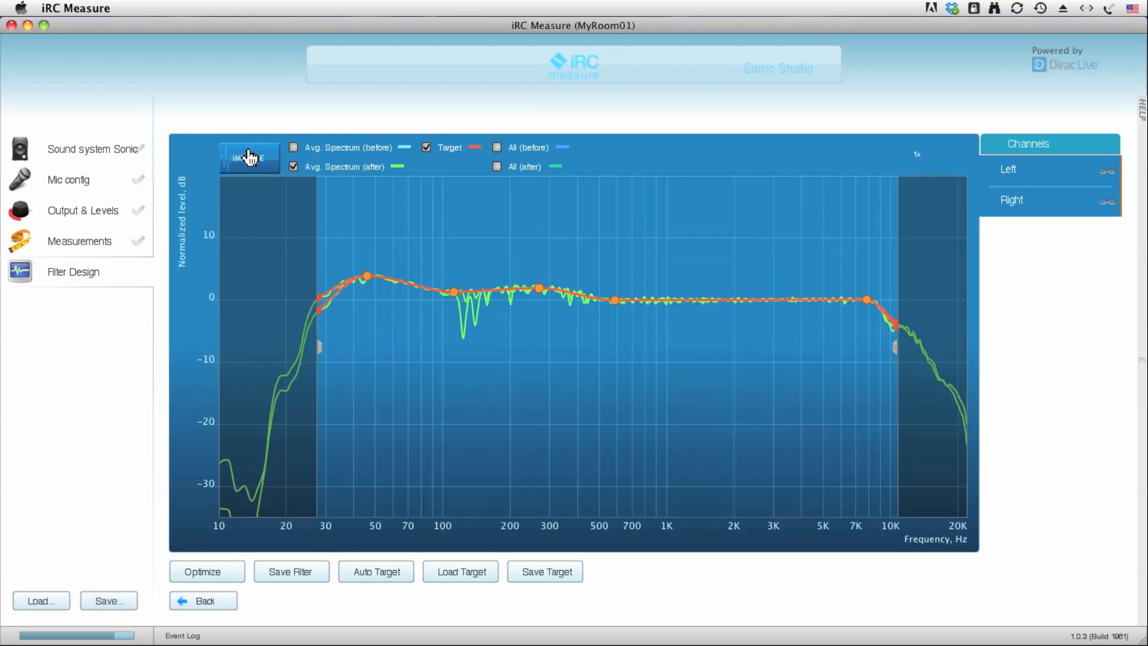